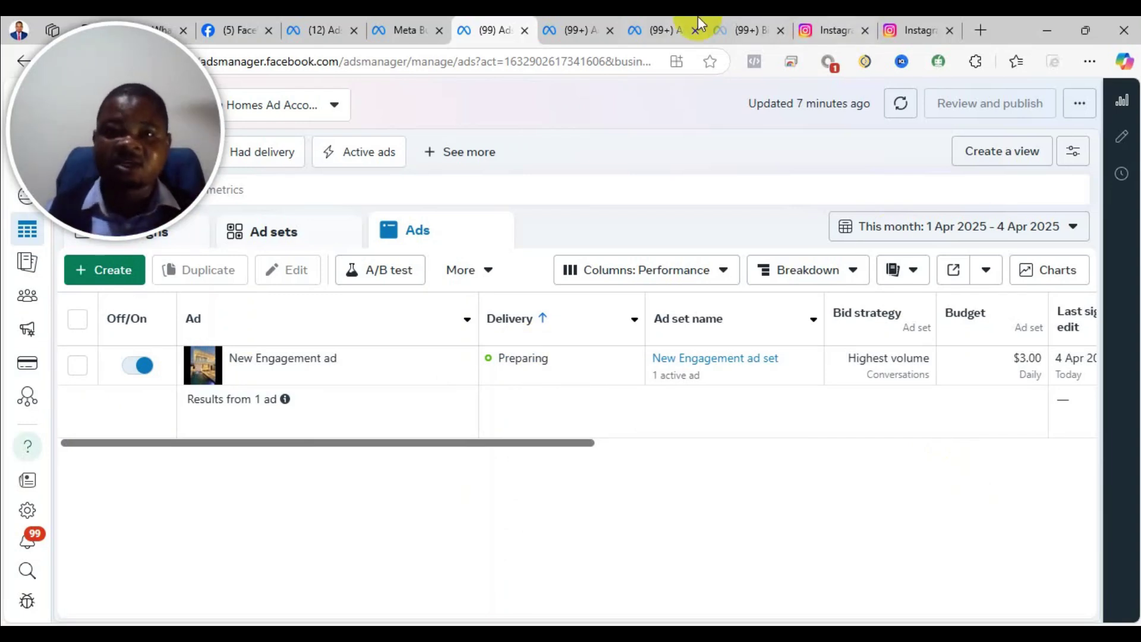
# Reload the campaigns tab showing Esperanza Homes April 2025 and dismiss the ad blocker warning
pyautogui.click(566, 16)
pyautogui.click(655, 18)
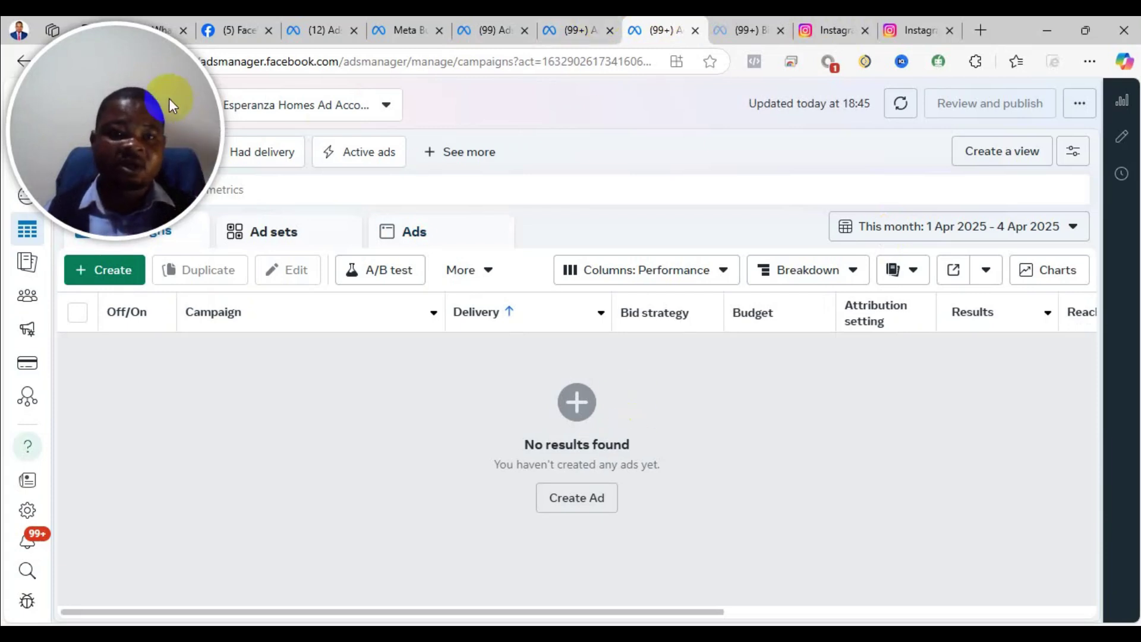
pyautogui.click(60, 62)
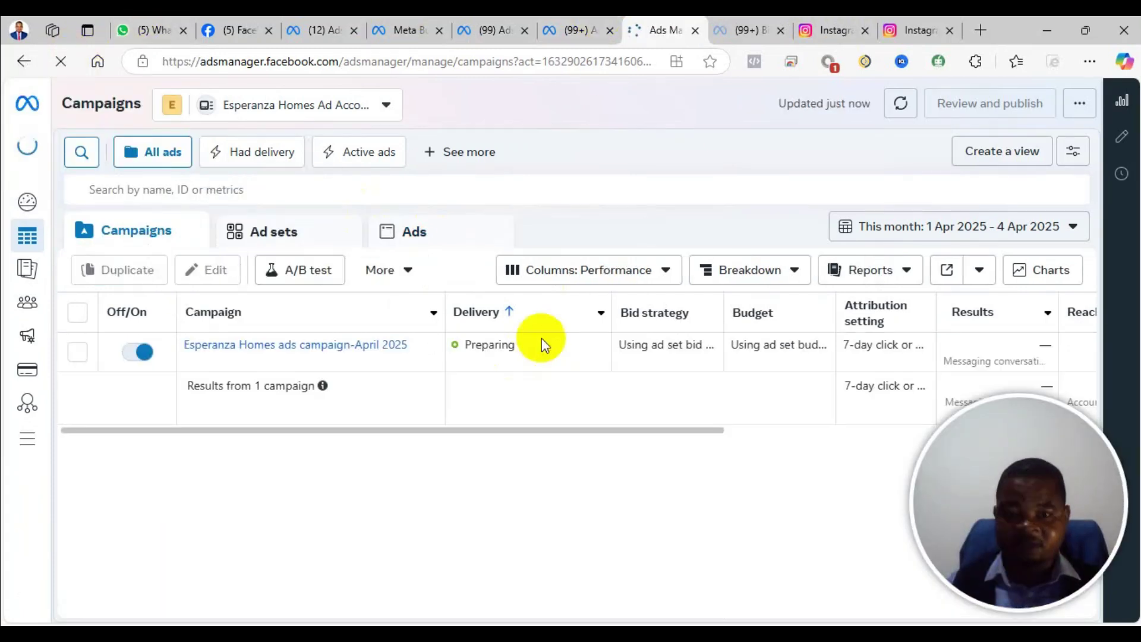
pyautogui.moveTo(294, 353)
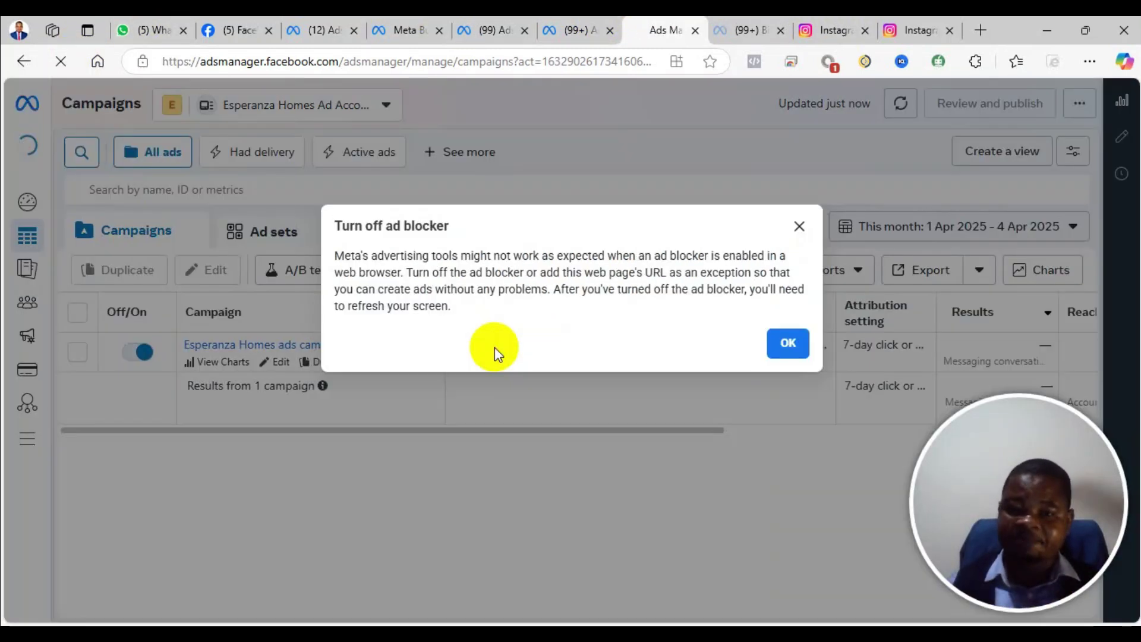
pyautogui.click(789, 344)
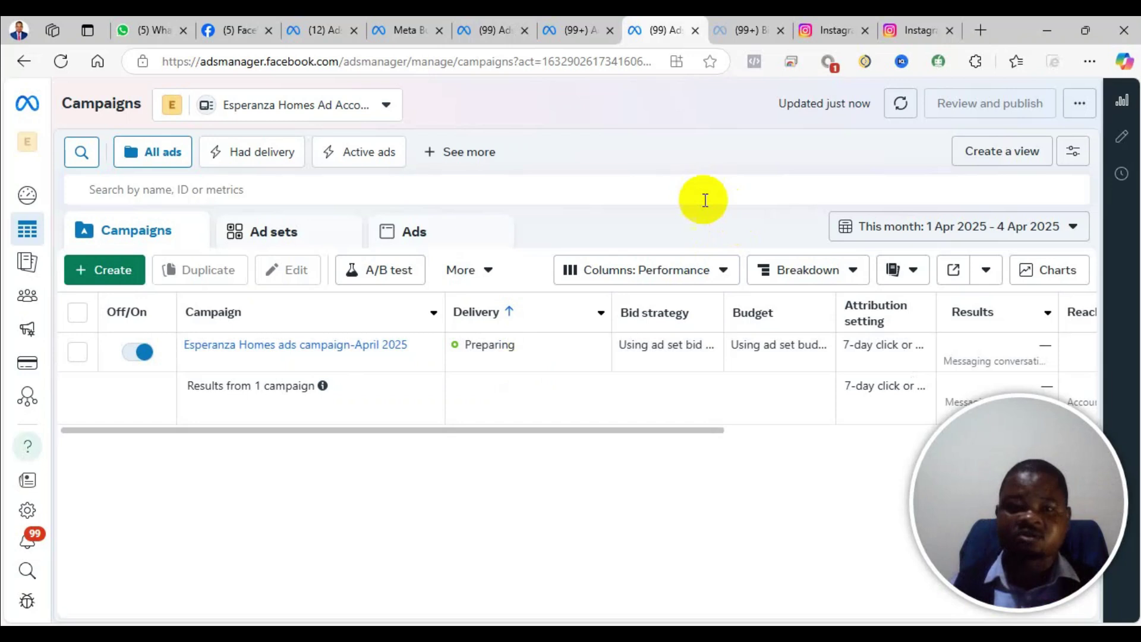
# Reset Ads Manager from the options menu, confirming the reset
pyautogui.click(1081, 107)
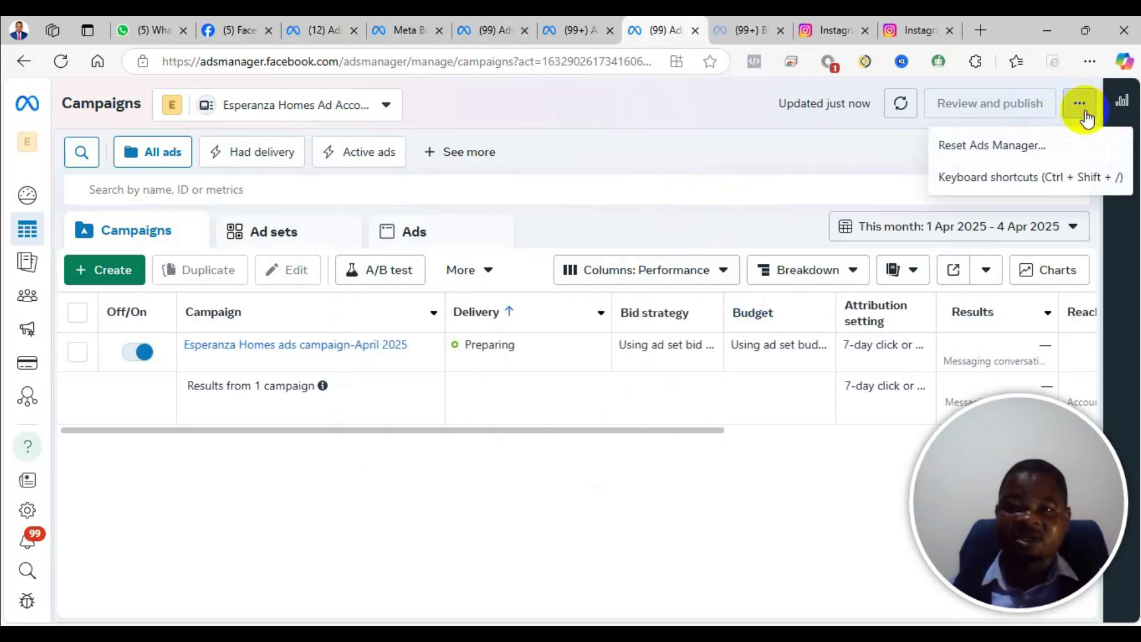
pyautogui.click(1019, 147)
pyautogui.click(678, 340)
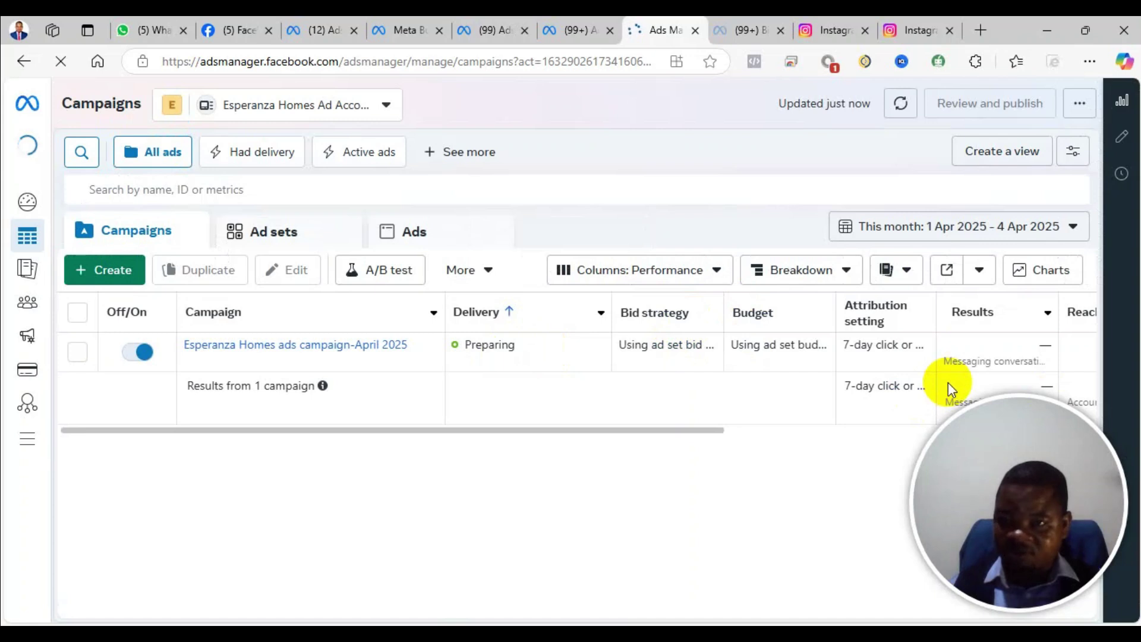
# Open Edge's Clear browsing data dialog under Privacy, search, and services, then close it uncleared
pyautogui.click(1092, 62)
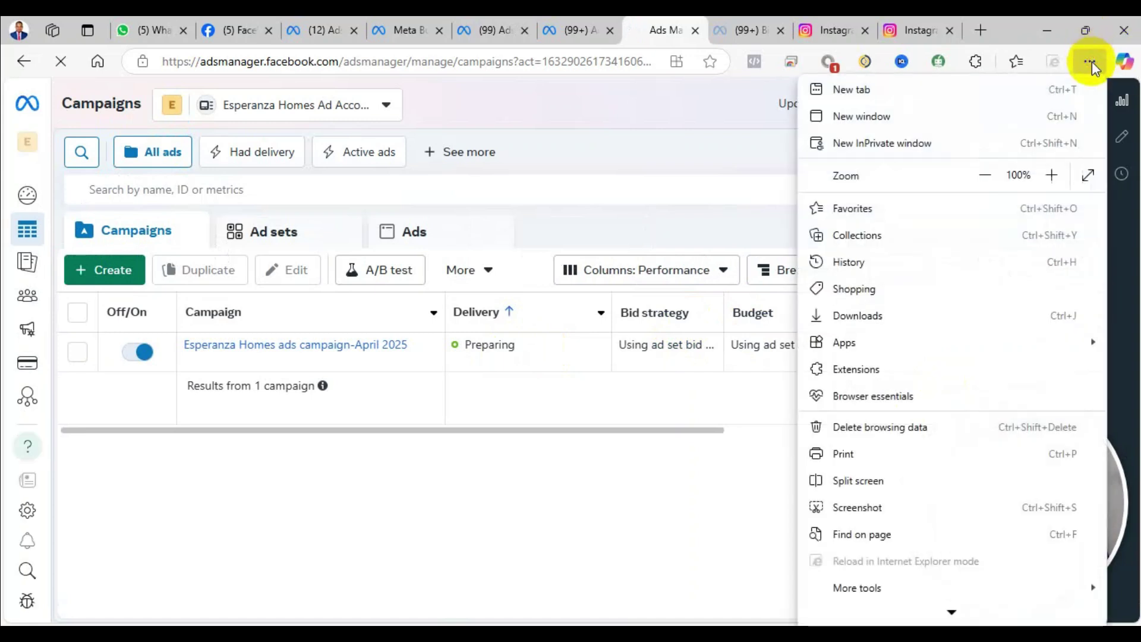
pyautogui.scroll(-2, 885, 532)
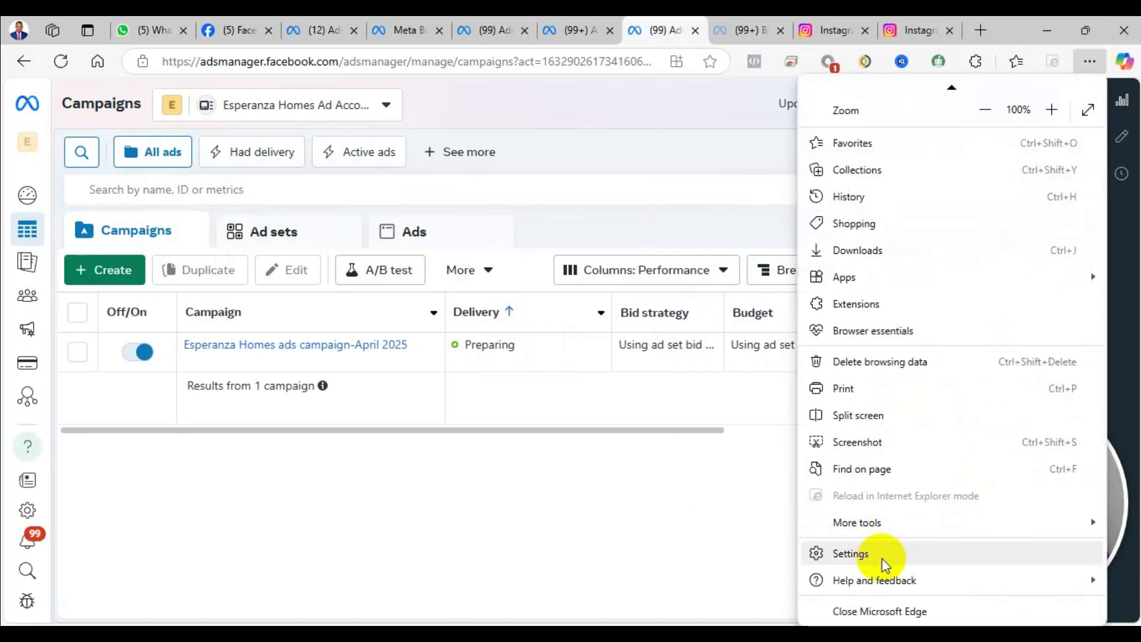
pyautogui.click(881, 554)
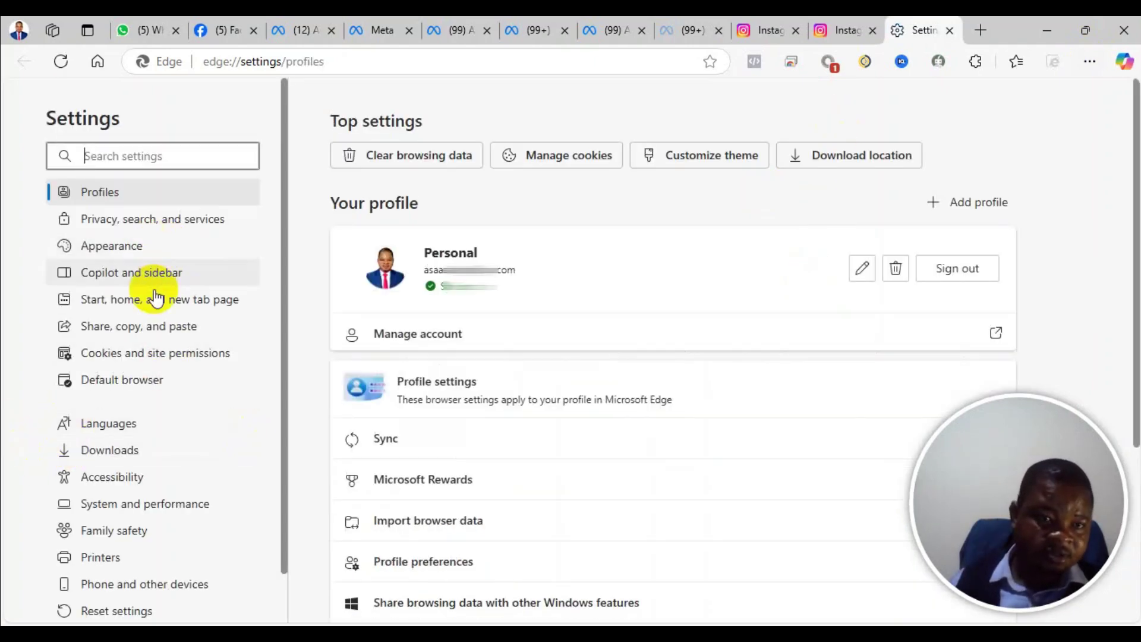
pyautogui.scroll(-2, 152, 450)
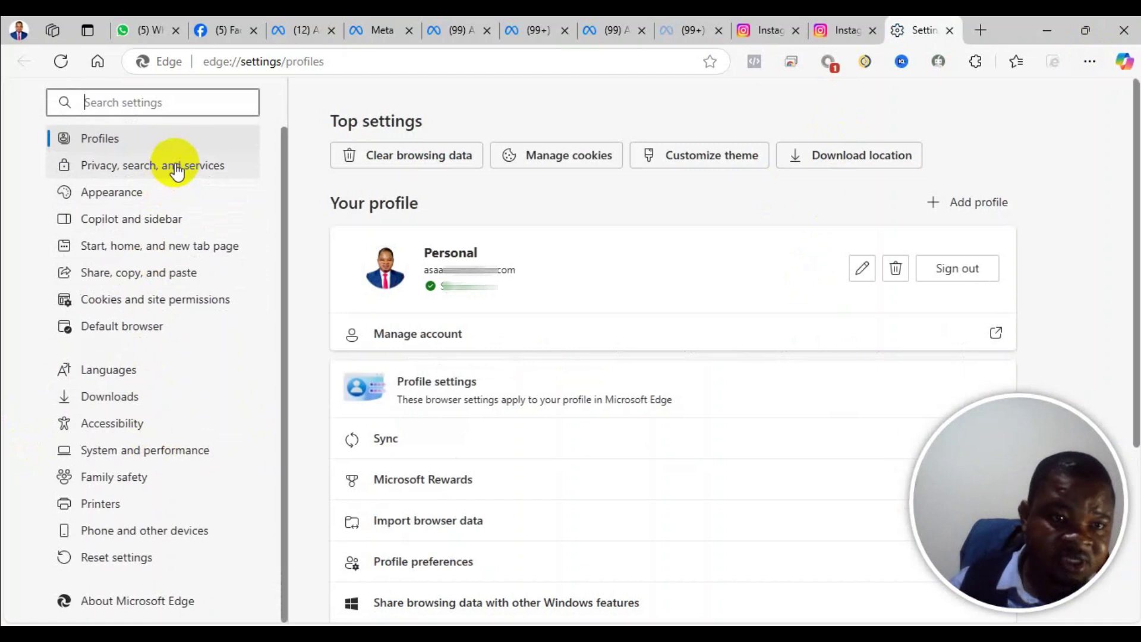
pyautogui.click(190, 169)
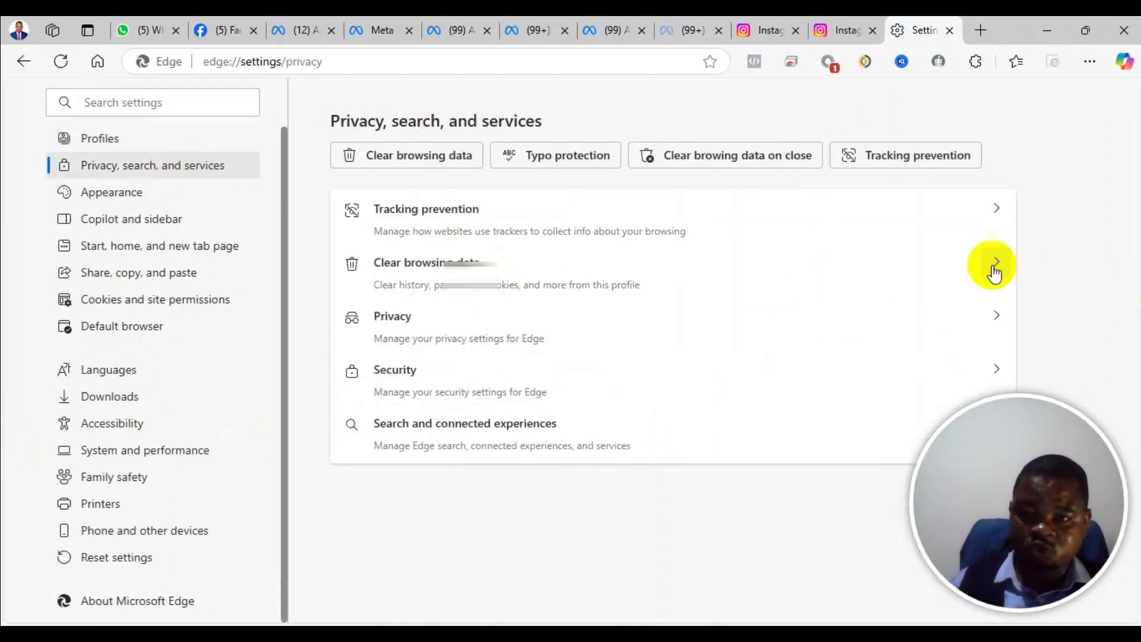
pyautogui.click(989, 266)
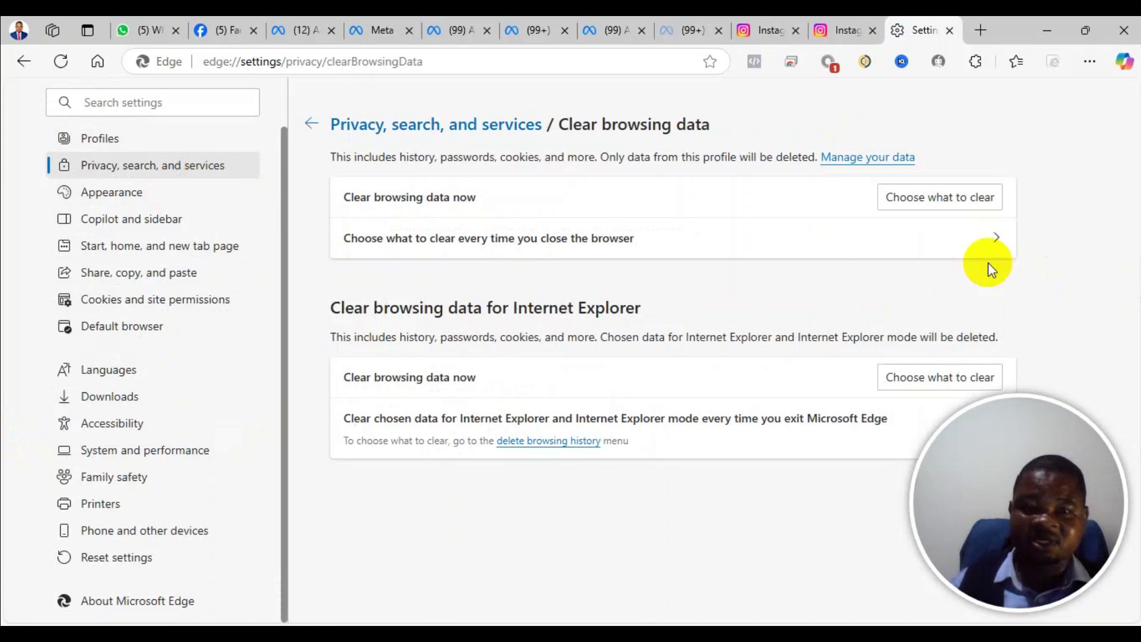
pyautogui.click(960, 198)
pyautogui.scroll(-5, 543, 332)
pyautogui.scroll(5, 527, 332)
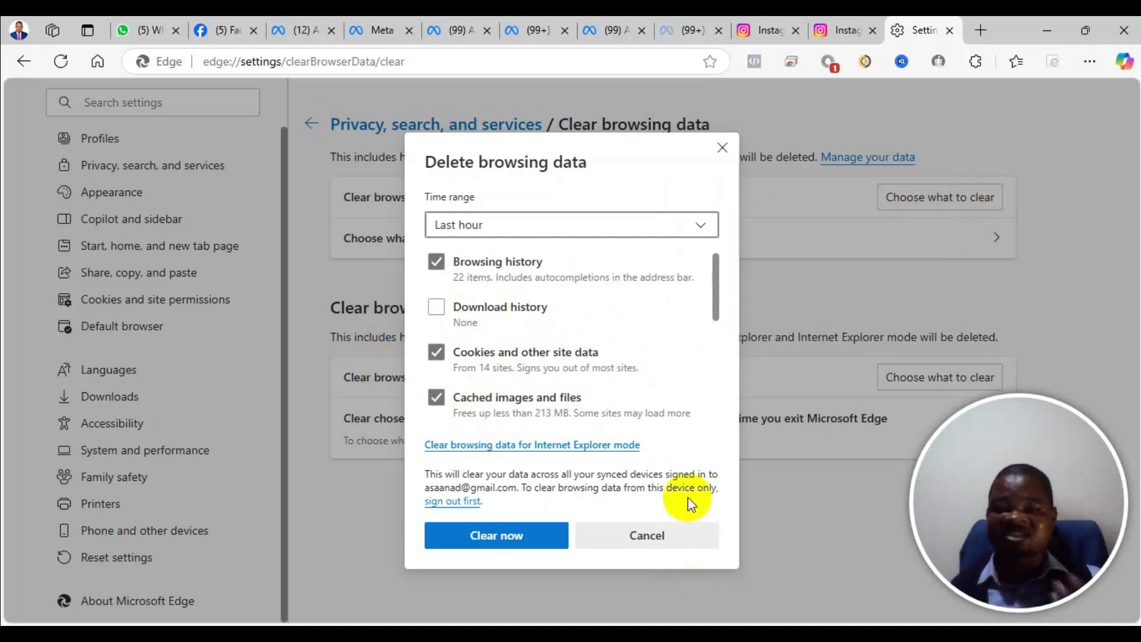
pyautogui.click(728, 147)
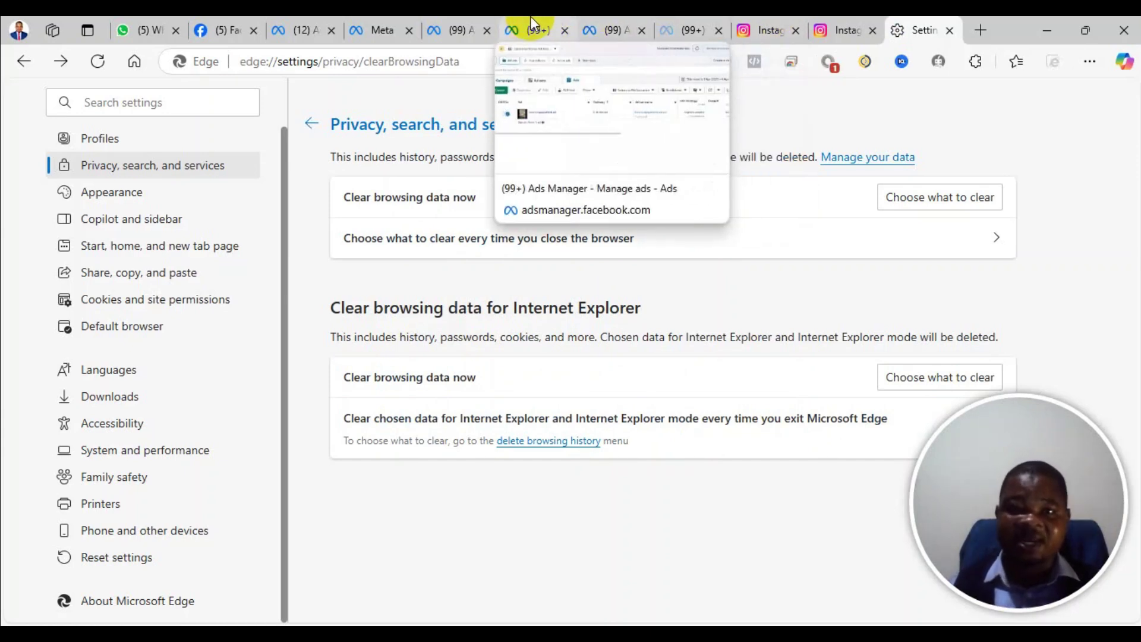
# Return to the Ads Manager tab and open the New Engagement ad in the editor
pyautogui.click(537, 30)
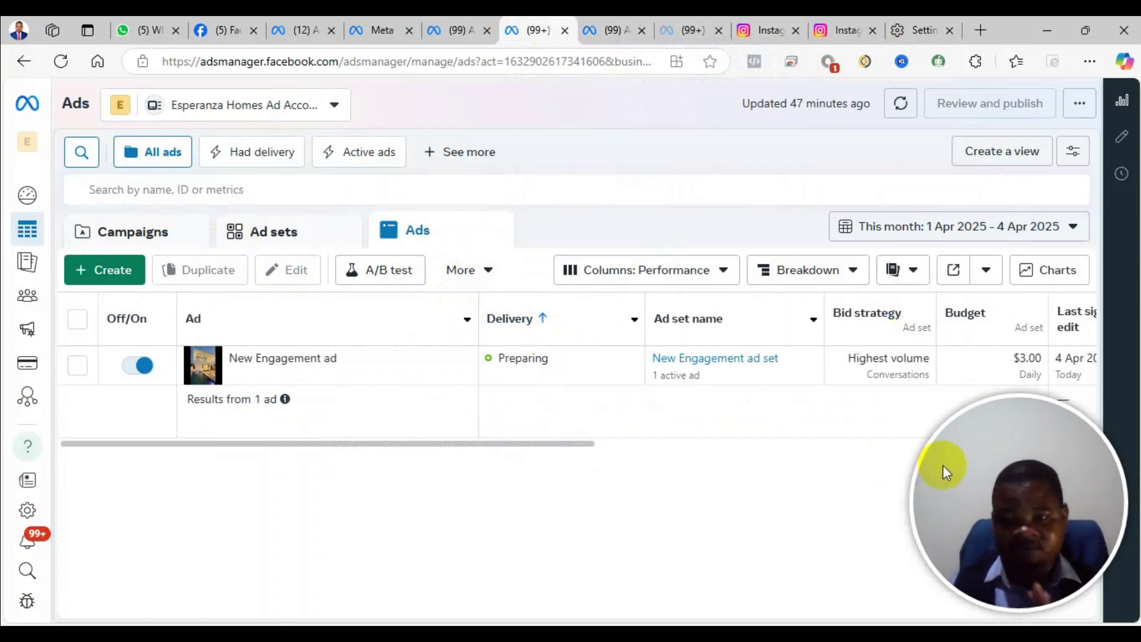
pyautogui.click(323, 377)
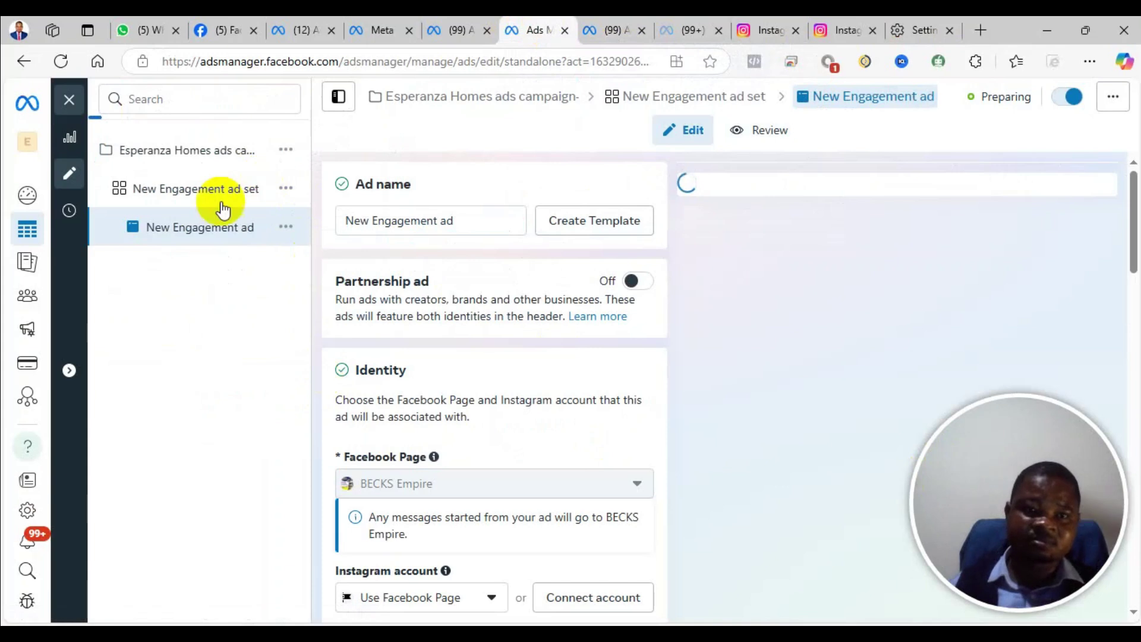
pyautogui.scroll(-1, 499, 270)
pyautogui.scroll(-3, 438, 300)
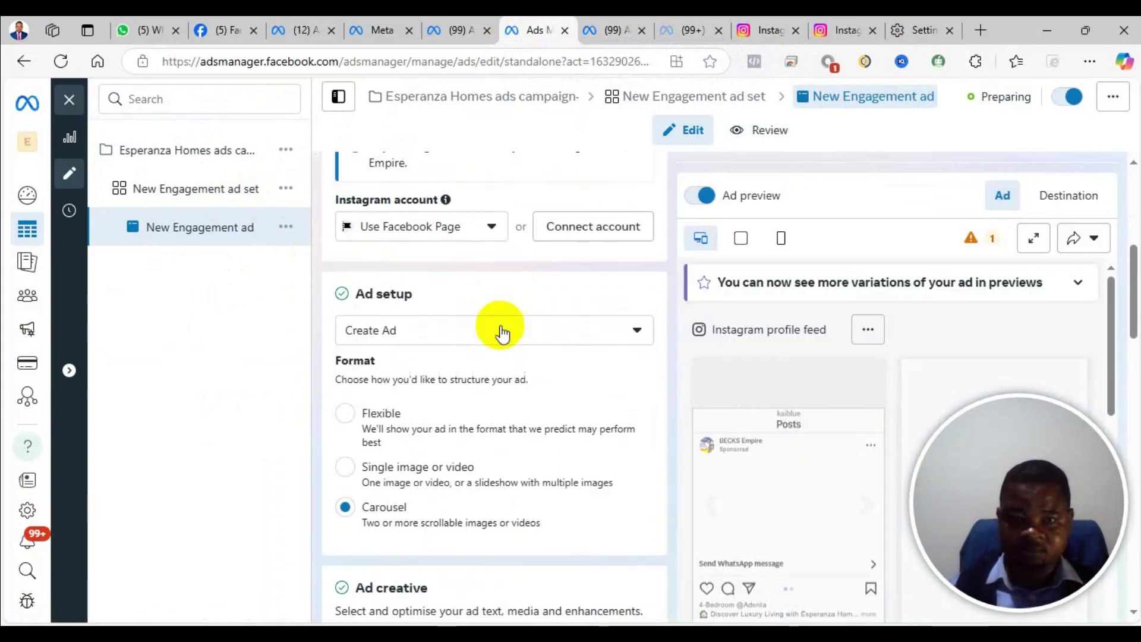
pyautogui.scroll(-2, 499, 330)
pyautogui.scroll(-4, 499, 326)
pyautogui.scroll(-2, 499, 327)
pyautogui.scroll(-1, 500, 327)
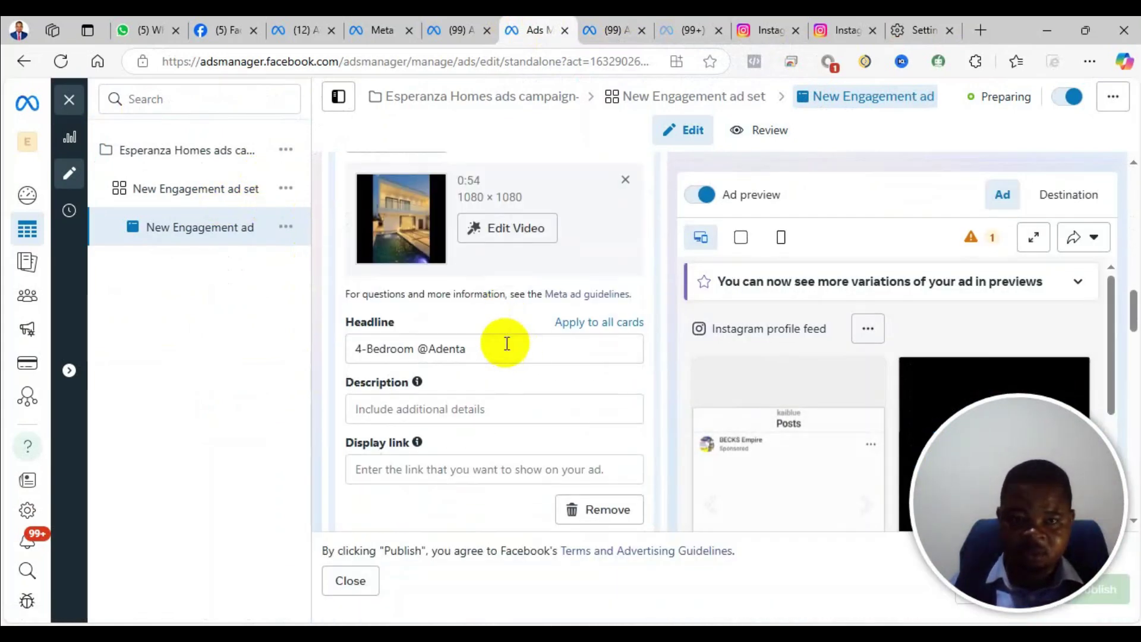
pyautogui.scroll(5, 500, 330)
# Give the New Engagement ad set manual placements without Messenger and Audience Network, then reselect the ad
pyautogui.click(212, 189)
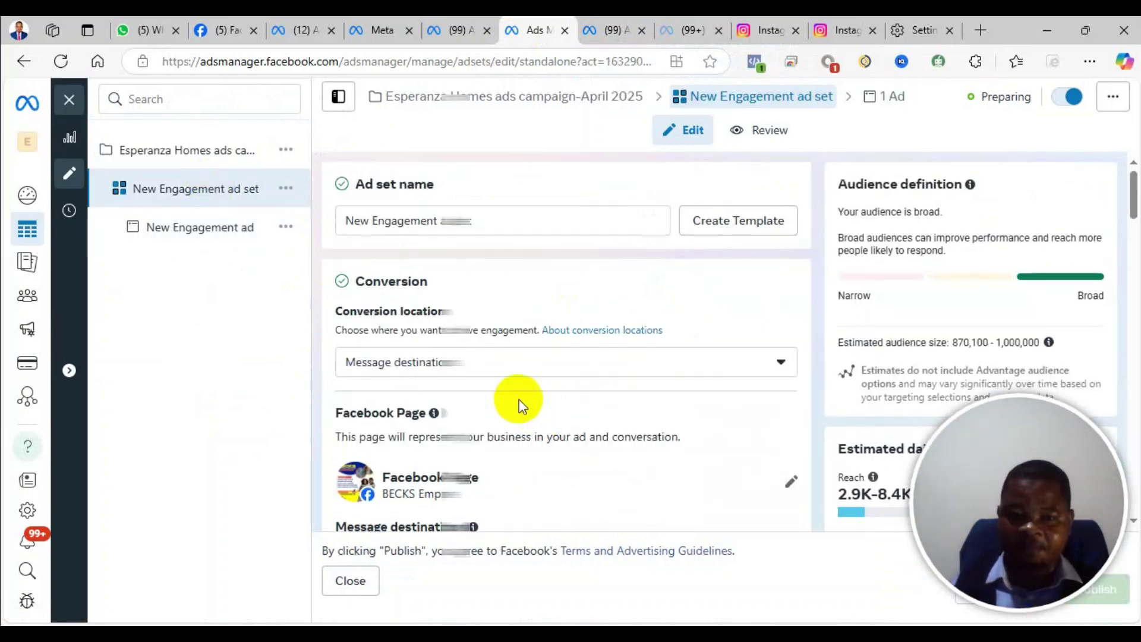
pyautogui.scroll(-3, 570, 331)
pyautogui.scroll(-3, 544, 316)
pyautogui.scroll(-3, 527, 318)
pyautogui.scroll(-3, 527, 337)
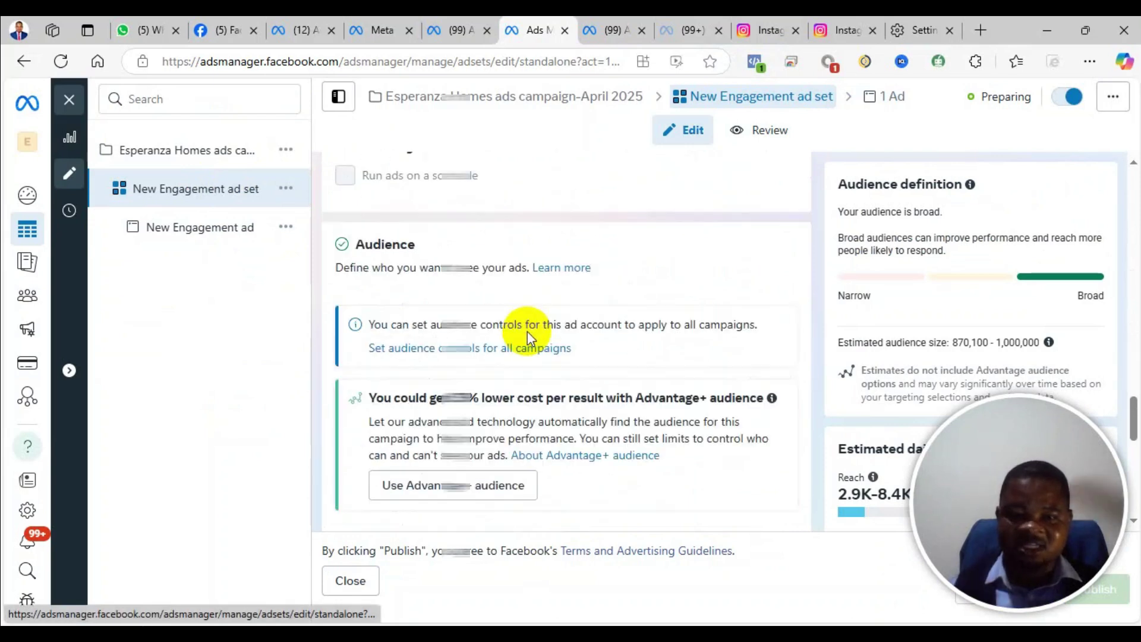
pyautogui.scroll(-2, 534, 357)
pyautogui.scroll(-5, 482, 393)
pyautogui.scroll(-2, 402, 388)
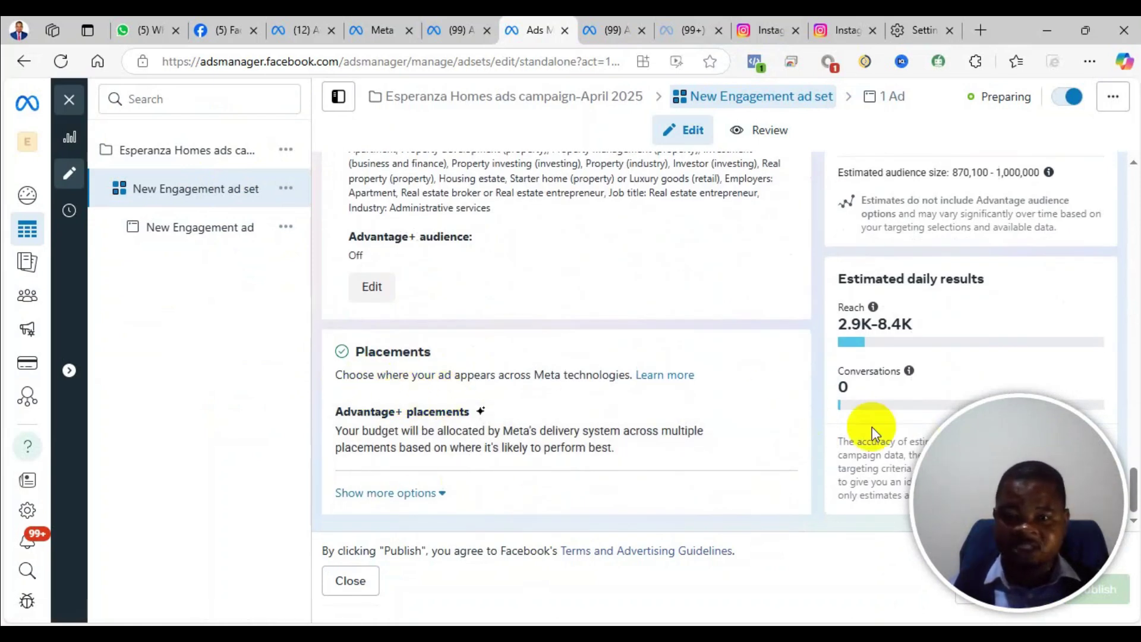
pyautogui.click(793, 419)
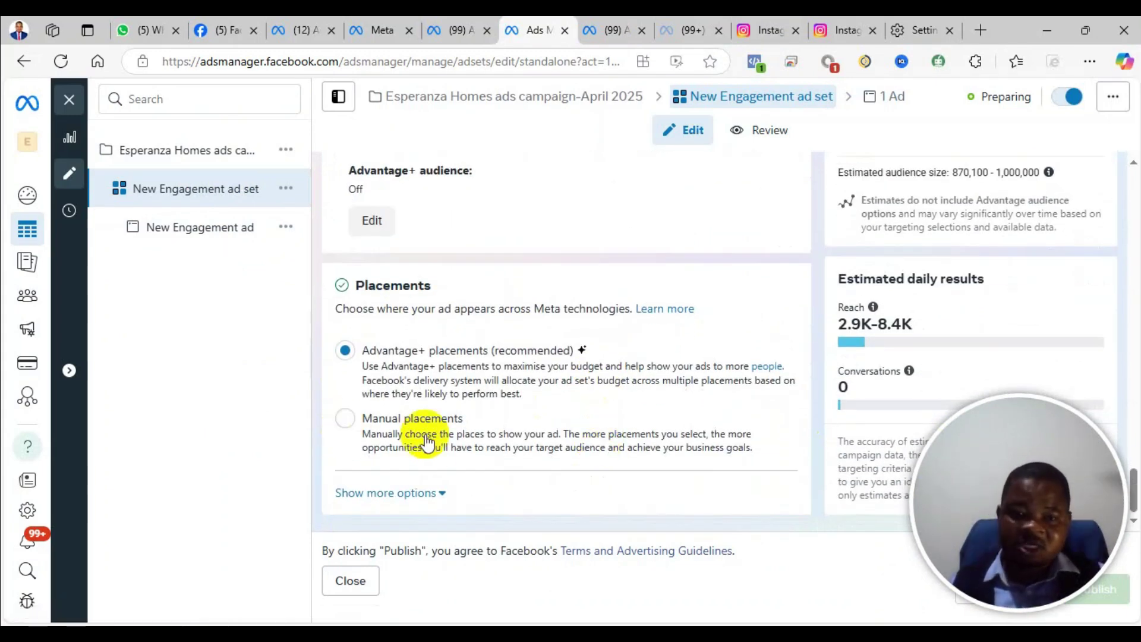
pyautogui.click(345, 421)
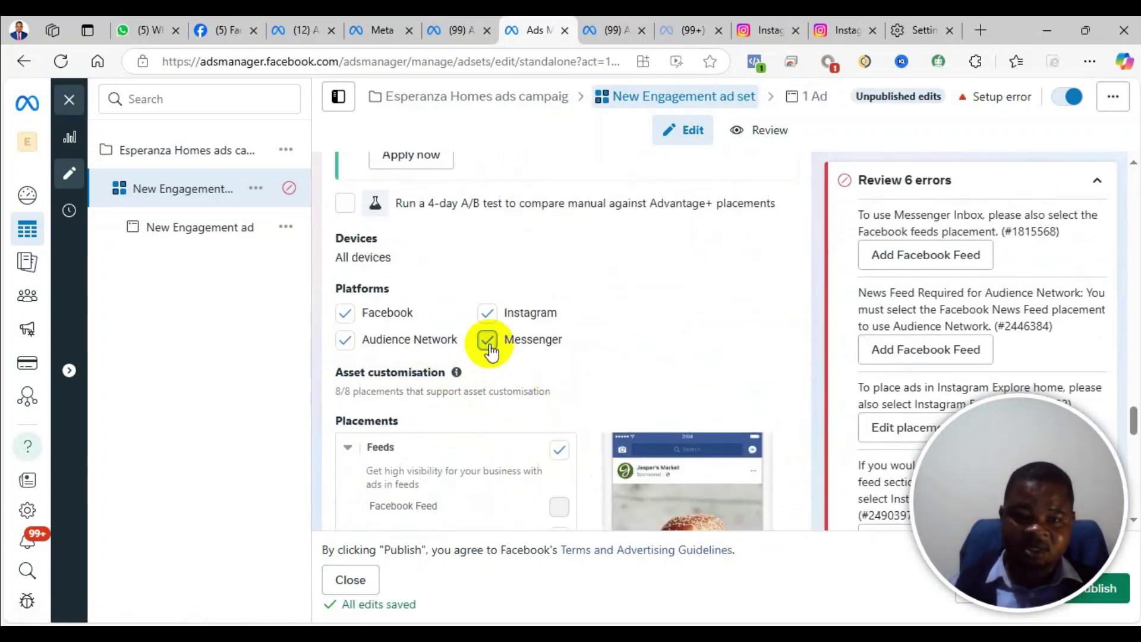
pyautogui.click(487, 341)
pyautogui.click(345, 339)
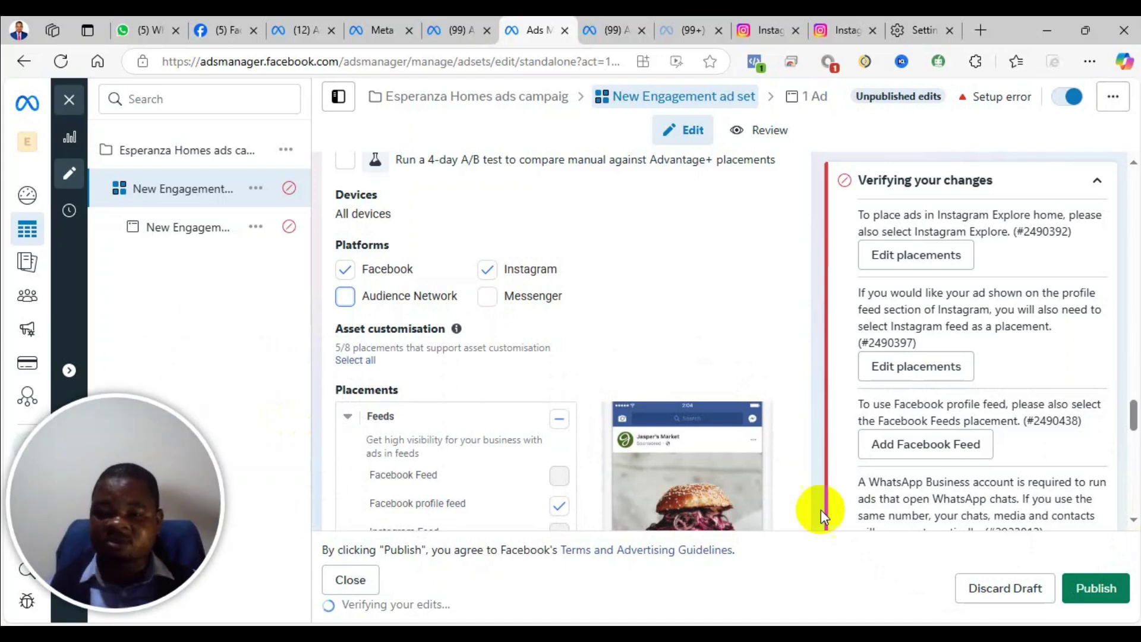
pyautogui.click(188, 229)
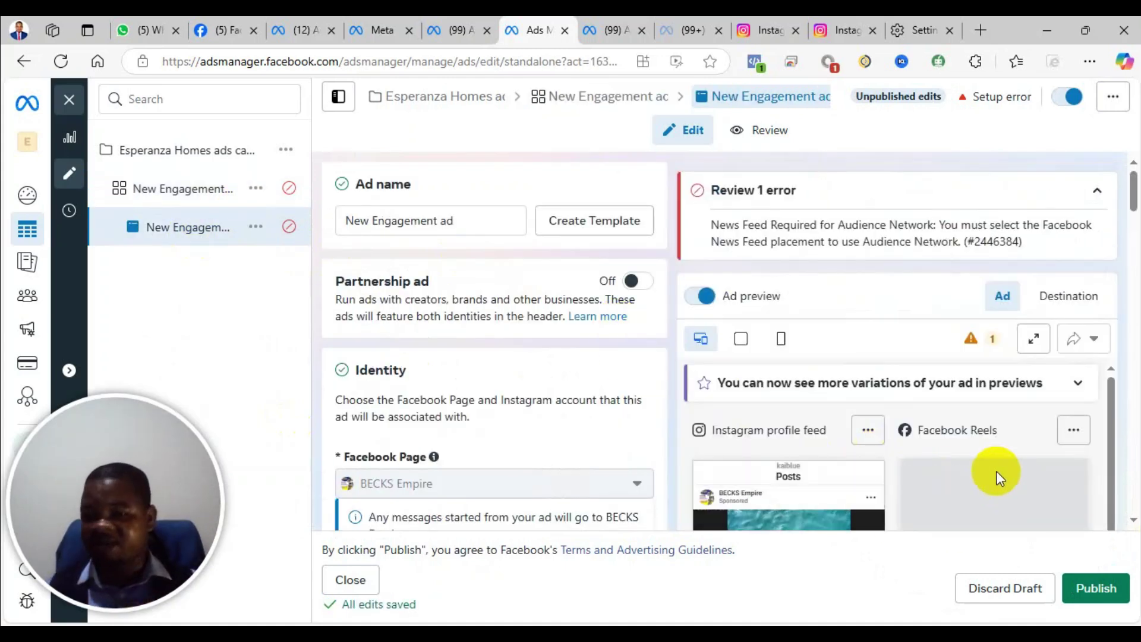
# Discard the New Engagement ad's draft edits and confirm
pyautogui.click(1027, 588)
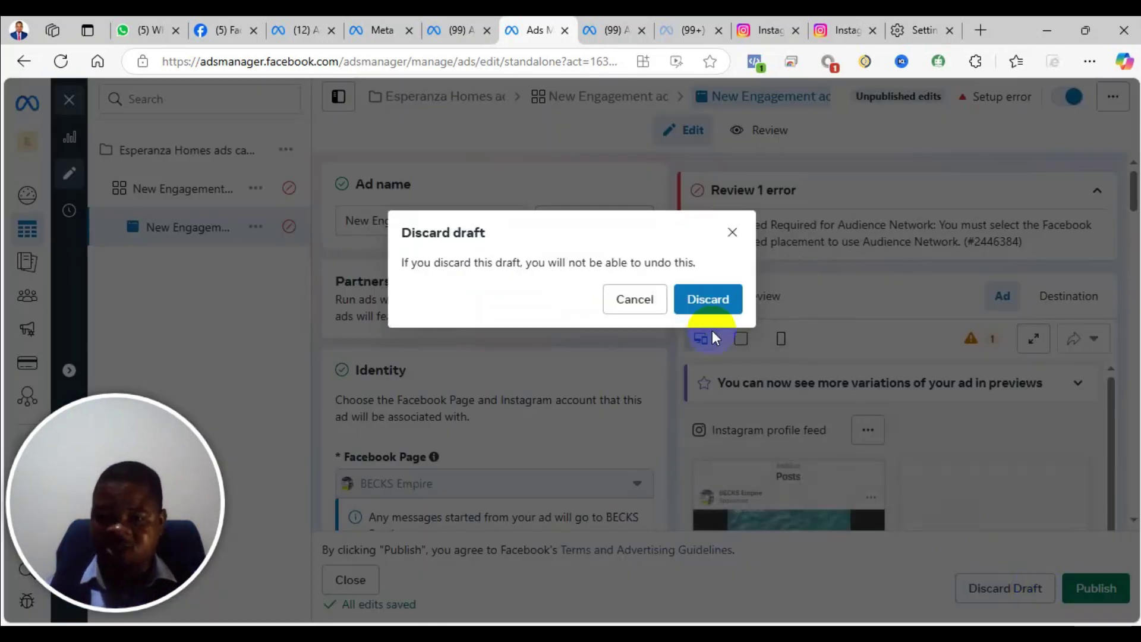
pyautogui.click(688, 309)
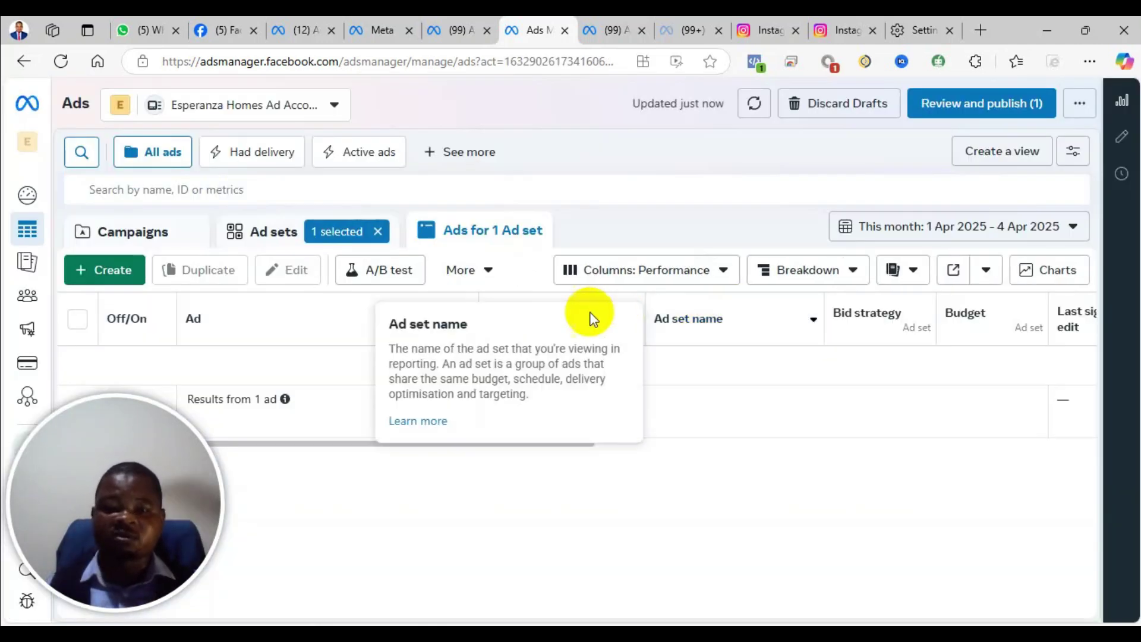